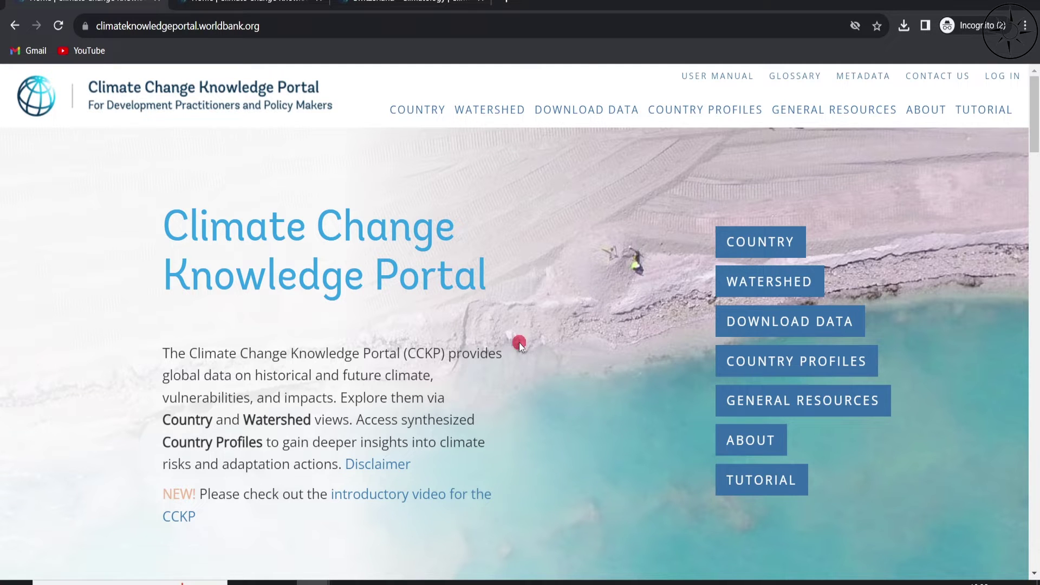
- Pick Switzerland on the Explore by Country world map to open its climatology page
{"action": "scroll", "coordinate": [519, 343], "scroll_direction": "down", "scroll_amount": 20}
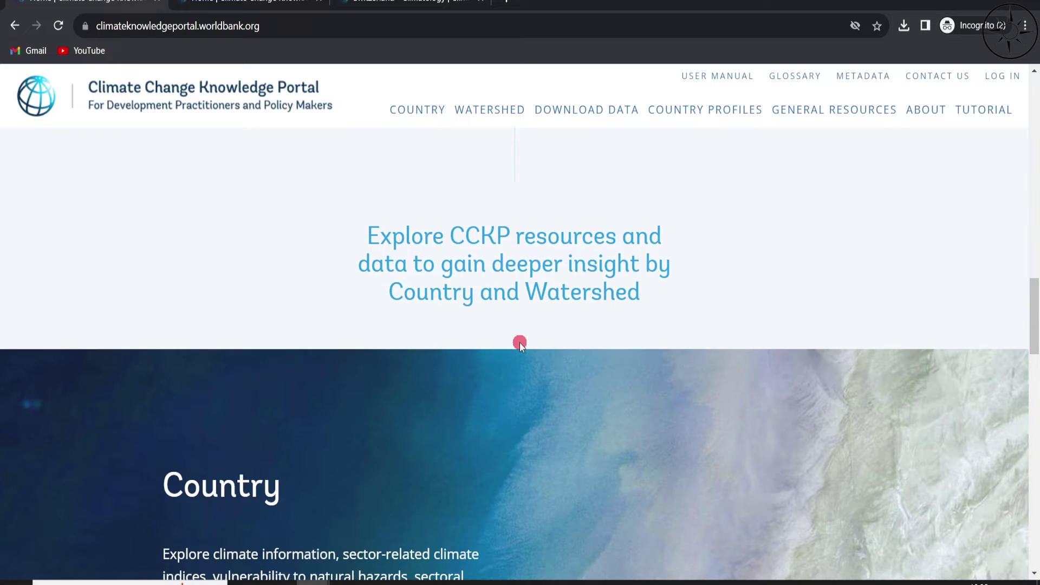
{"action": "scroll", "coordinate": [519, 342], "scroll_direction": "down", "scroll_amount": 6}
{"action": "scroll", "coordinate": [487, 336], "scroll_direction": "up", "scroll_amount": 3}
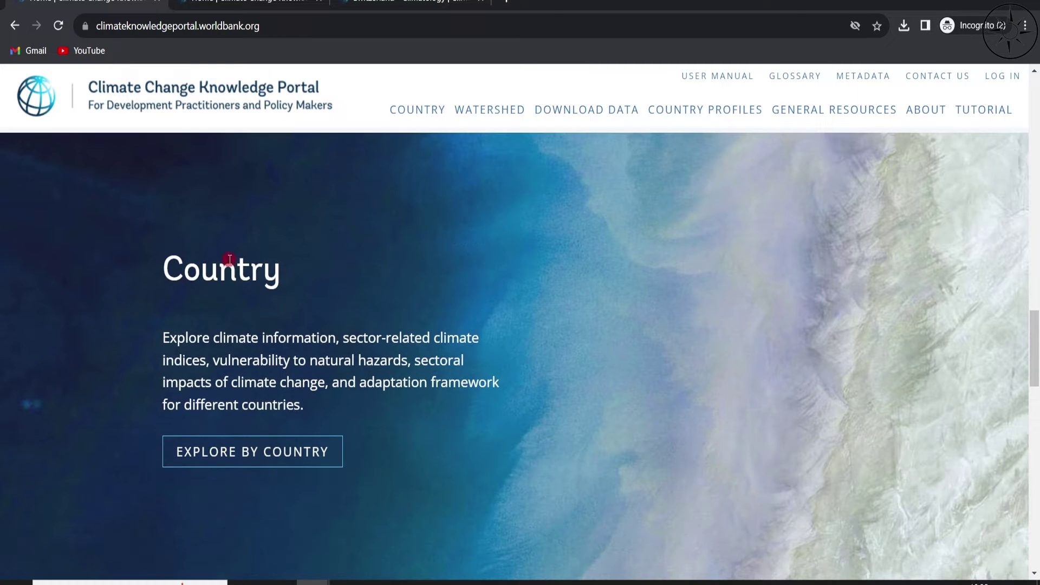
{"action": "left_click", "coordinate": [255, 470]}
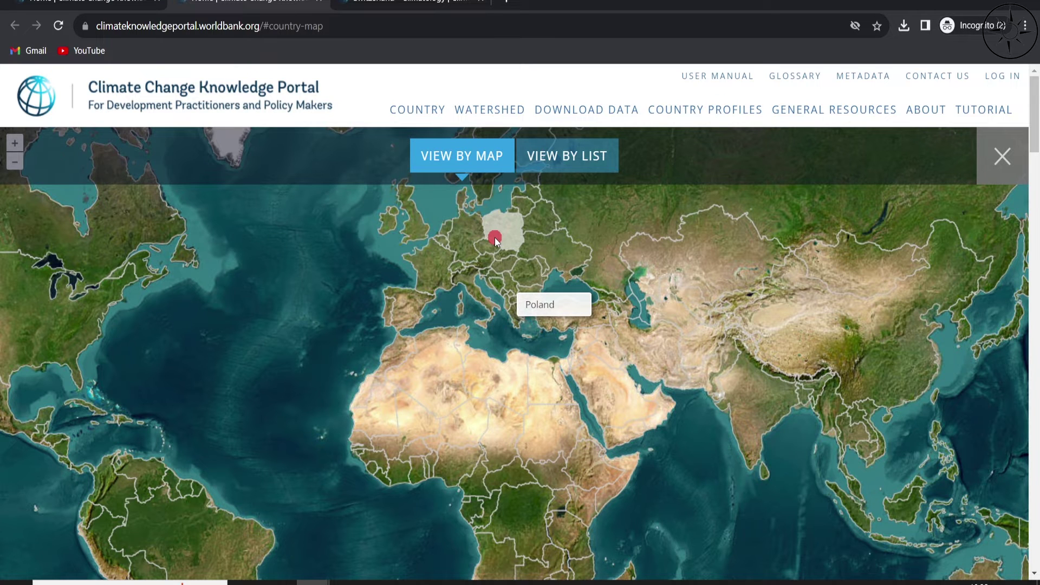
{"action": "left_click", "coordinate": [457, 265]}
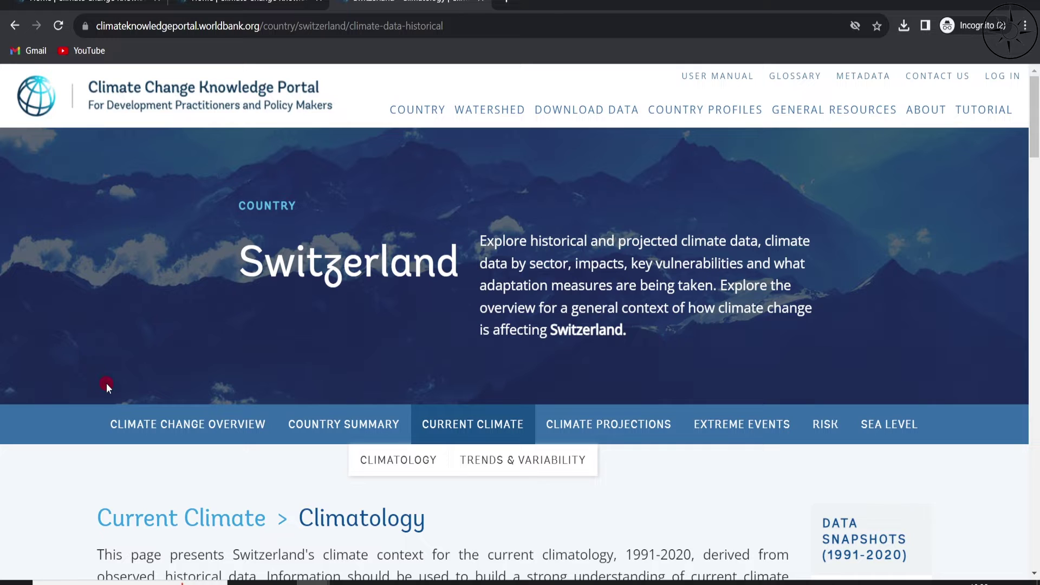
{"action": "scroll", "coordinate": [106, 382], "scroll_direction": "down", "scroll_amount": 1}
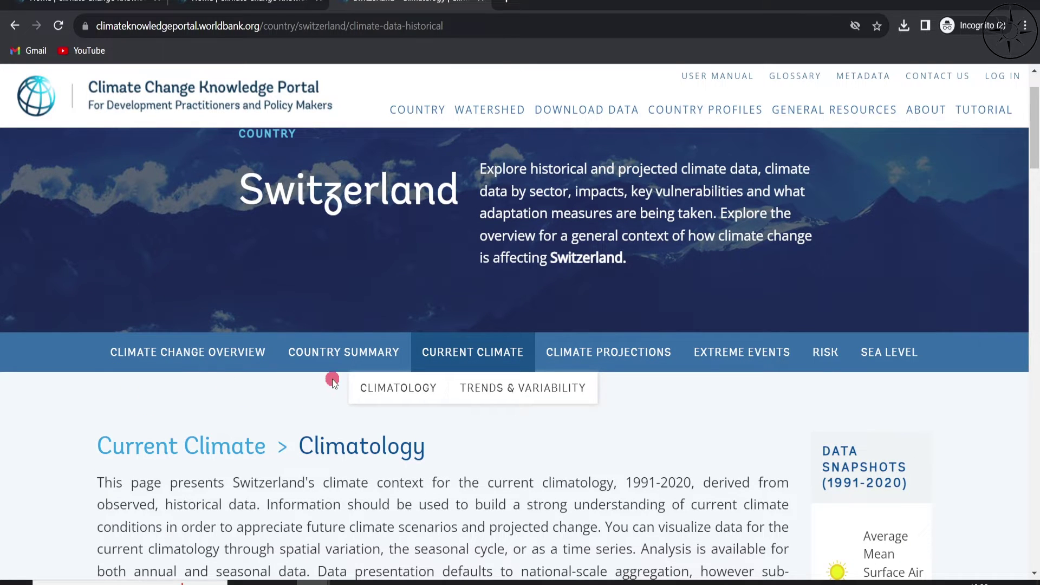
- Switch to Switzerland's Country Summary and open the monthly climatology chart's export menu
{"action": "left_click", "coordinate": [357, 352]}
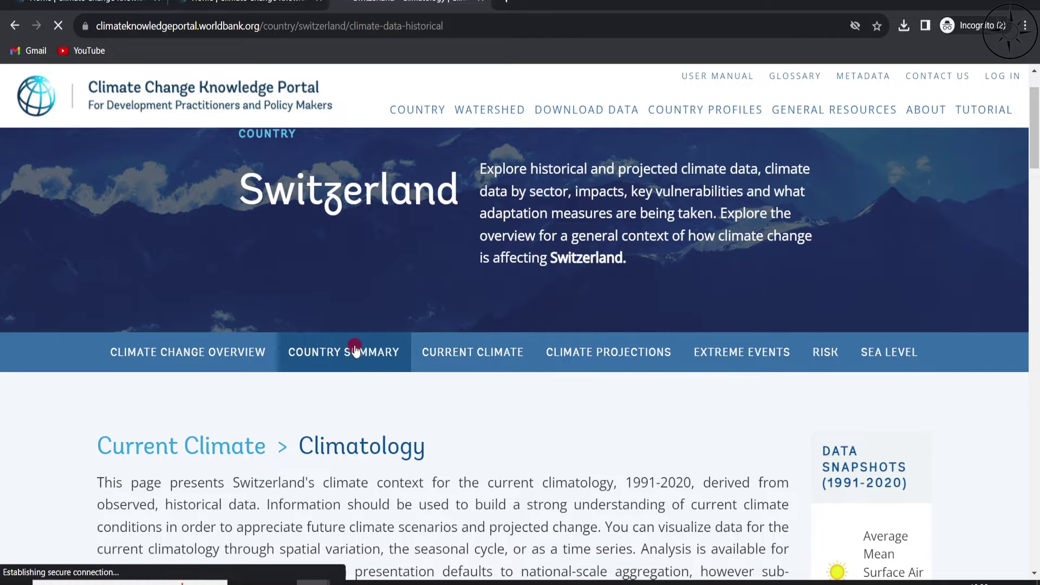
{"action": "scroll", "coordinate": [66, 413], "scroll_direction": "down", "scroll_amount": 2}
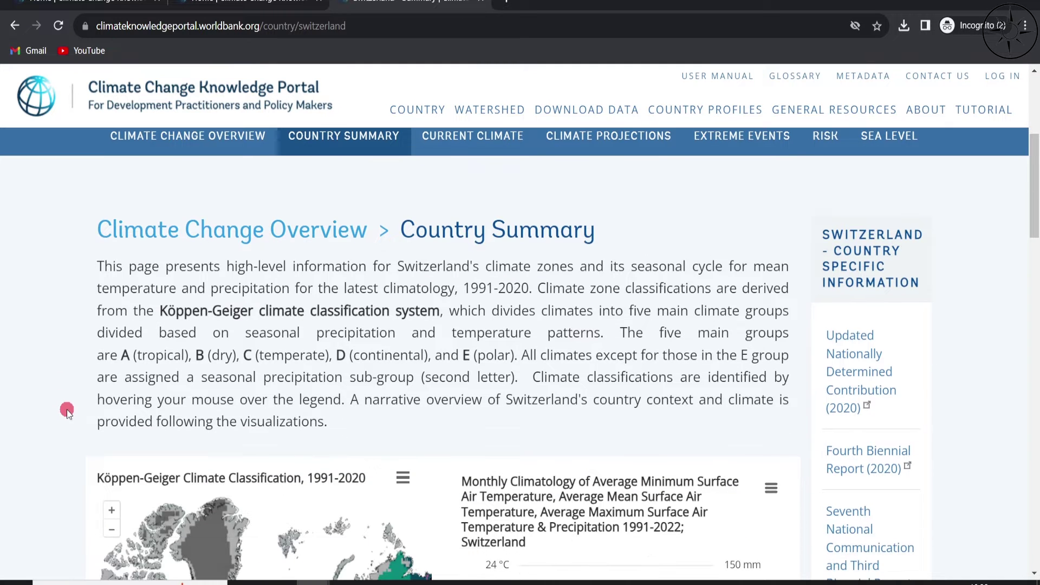
{"action": "scroll", "coordinate": [51, 416], "scroll_direction": "down", "scroll_amount": 4}
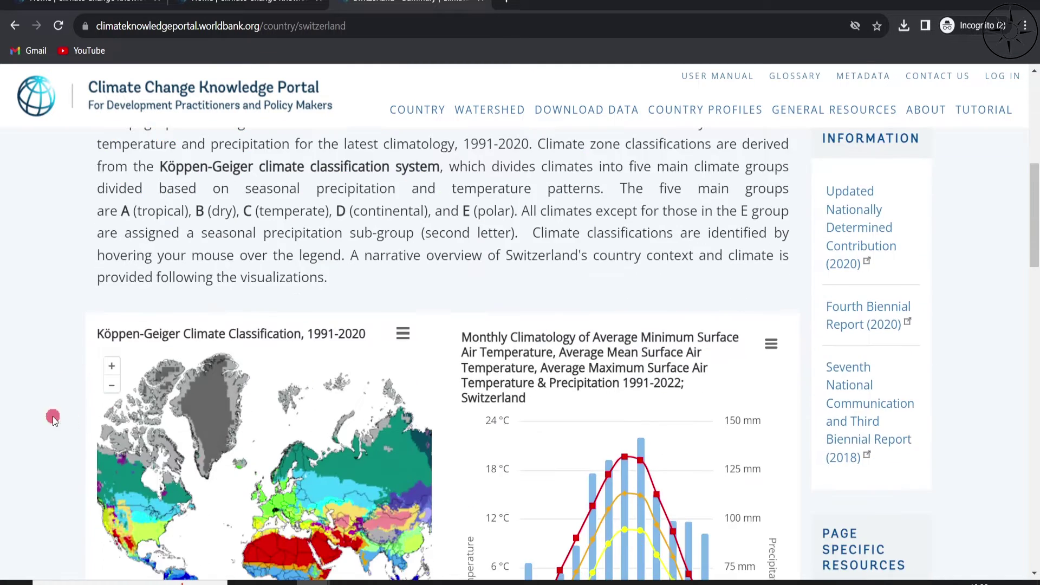
{"action": "scroll", "coordinate": [51, 416], "scroll_direction": "down", "scroll_amount": 1}
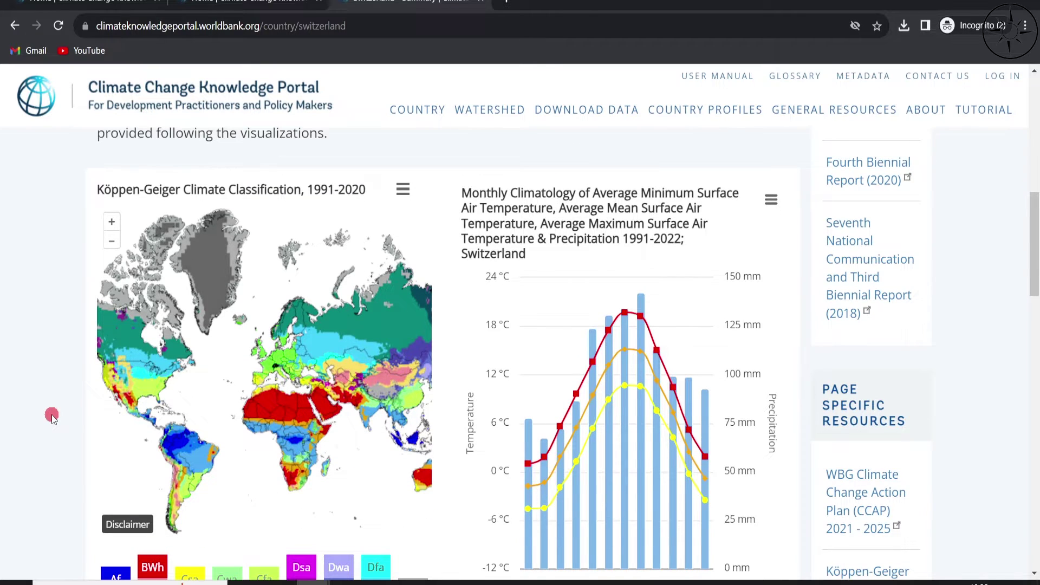
{"action": "scroll", "coordinate": [52, 416], "scroll_direction": "down", "scroll_amount": 1}
{"action": "scroll", "coordinate": [52, 416], "scroll_direction": "up", "scroll_amount": 1}
{"action": "scroll", "coordinate": [708, 246], "scroll_direction": "down", "scroll_amount": 1}
{"action": "scroll", "coordinate": [708, 246], "scroll_direction": "up", "scroll_amount": 1}
{"action": "left_click", "coordinate": [775, 202]}
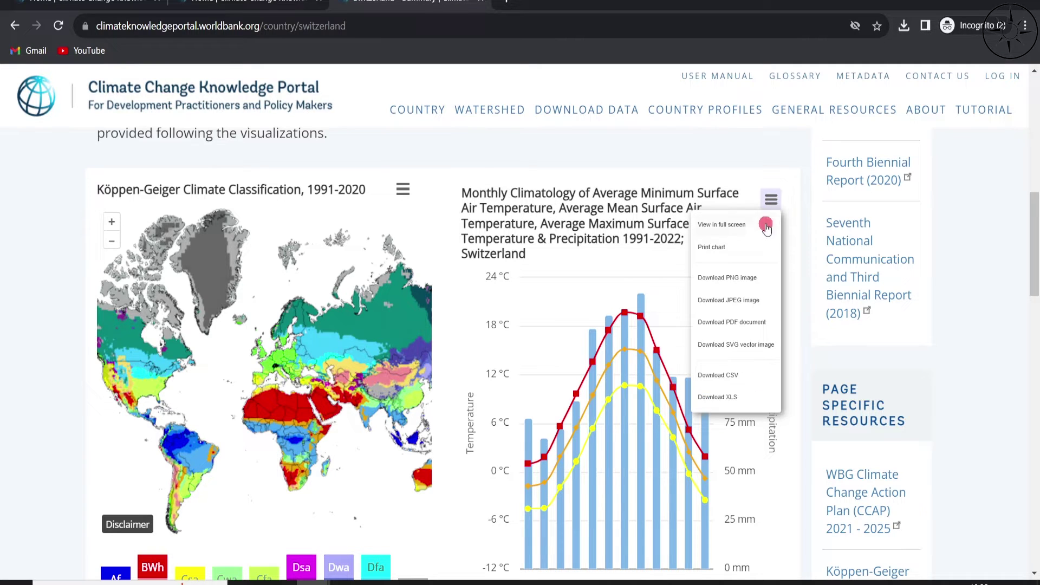
- Download the monthly climatology chart data as CSV into the Desktop climate folder
{"action": "left_click", "coordinate": [750, 377]}
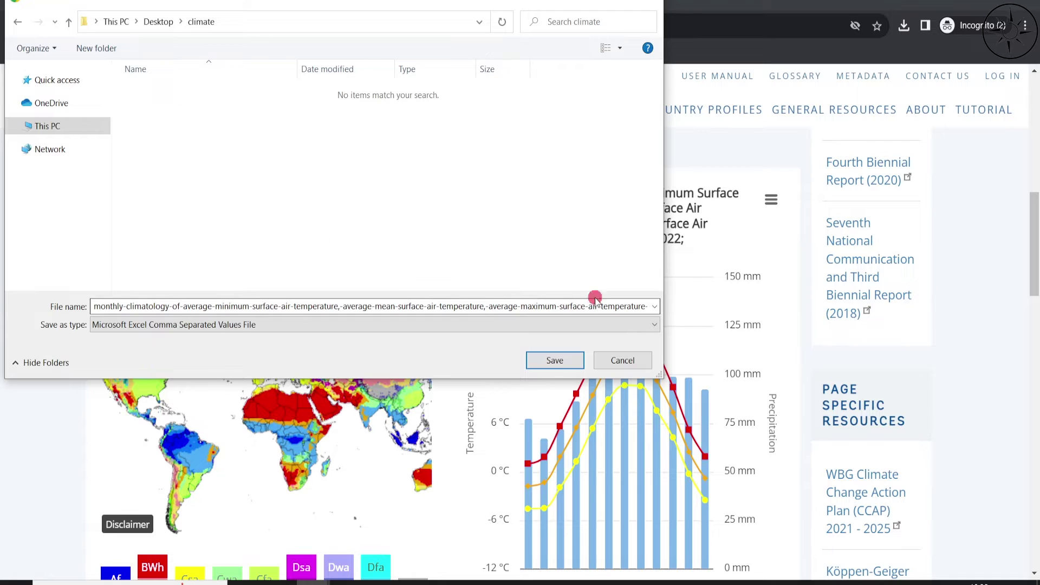
{"action": "left_click", "coordinate": [553, 360]}
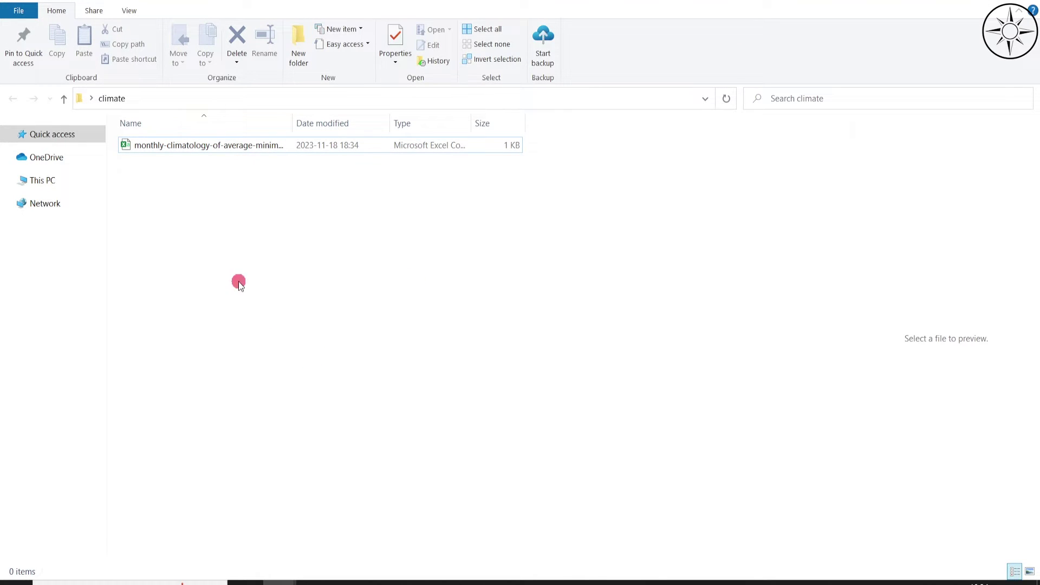
- Open the climatology CSV in Excel to review Jan–Dec values, then return to the portal
{"action": "left_click", "coordinate": [218, 147]}
{"action": "double_click", "coordinate": [217, 148]}
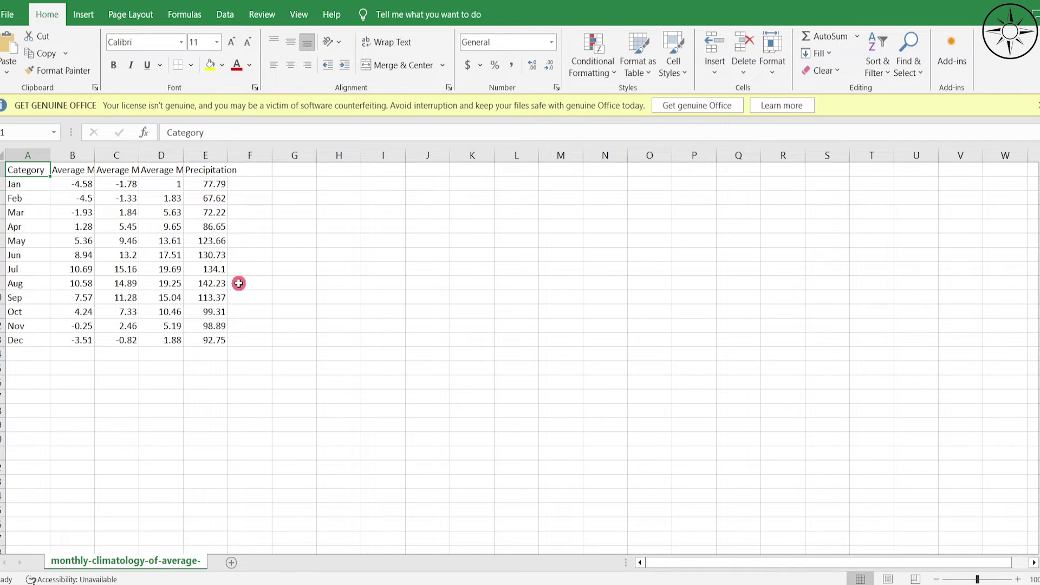
{"action": "key", "text": "alt+Tab"}
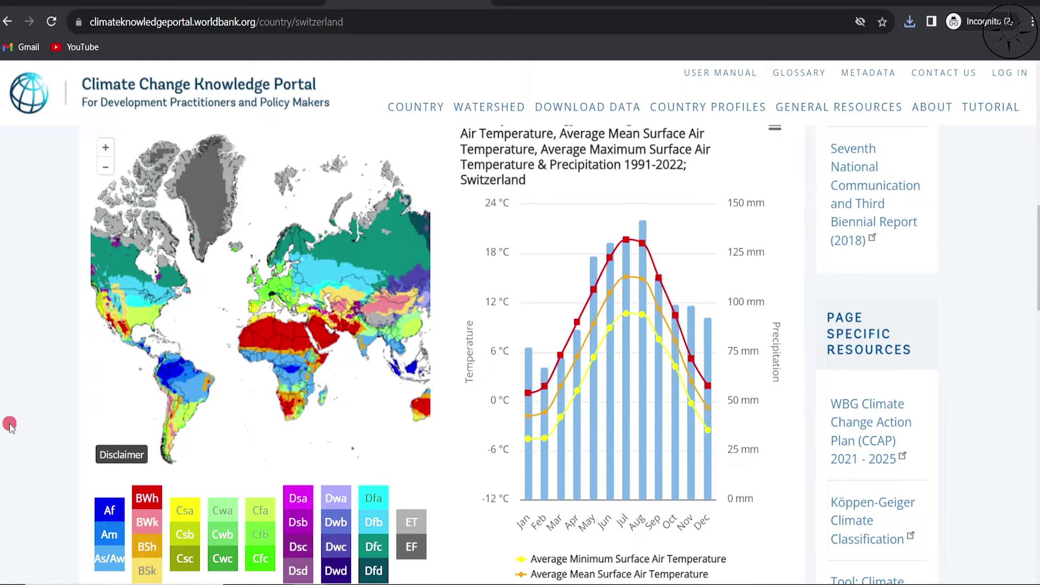
- Change the Country Summary variable to Precipitation and open the stripes chart's export menu
{"action": "scroll", "coordinate": [33, 416], "scroll_direction": "down", "scroll_amount": 8}
{"action": "scroll", "coordinate": [33, 416], "scroll_direction": "down", "scroll_amount": 2}
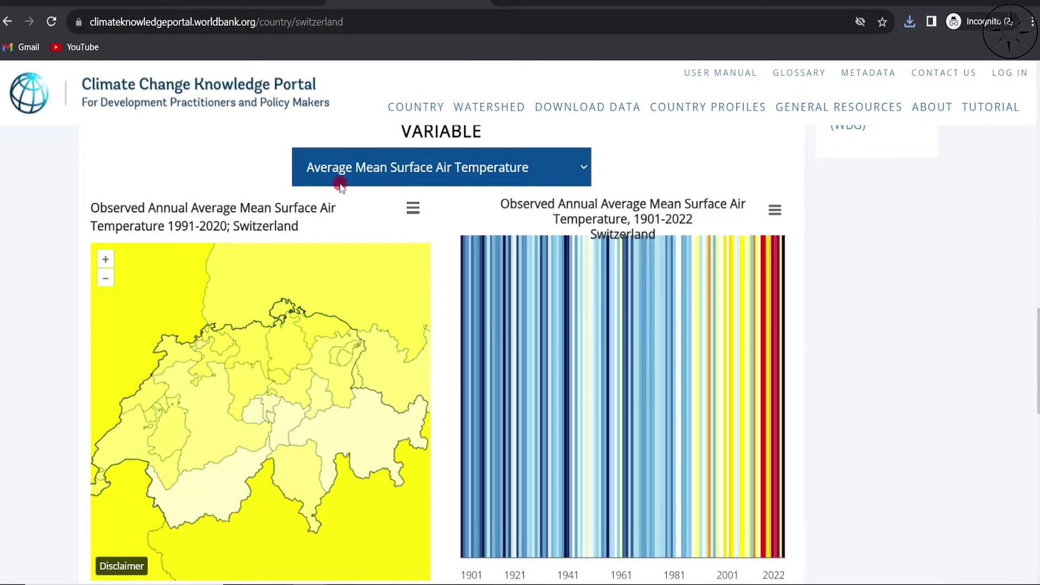
{"action": "left_click", "coordinate": [578, 170]}
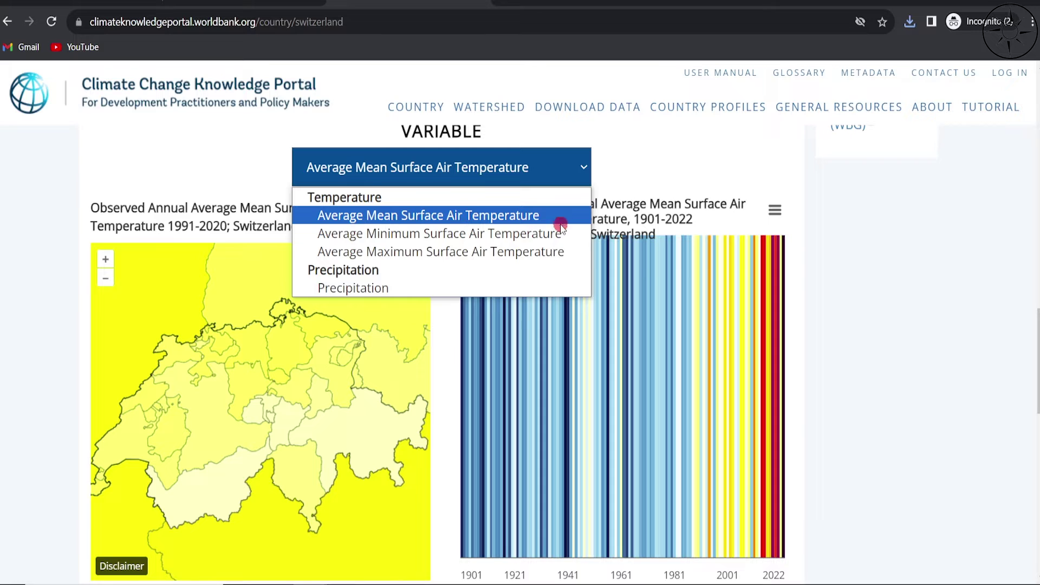
{"action": "left_click", "coordinate": [472, 283]}
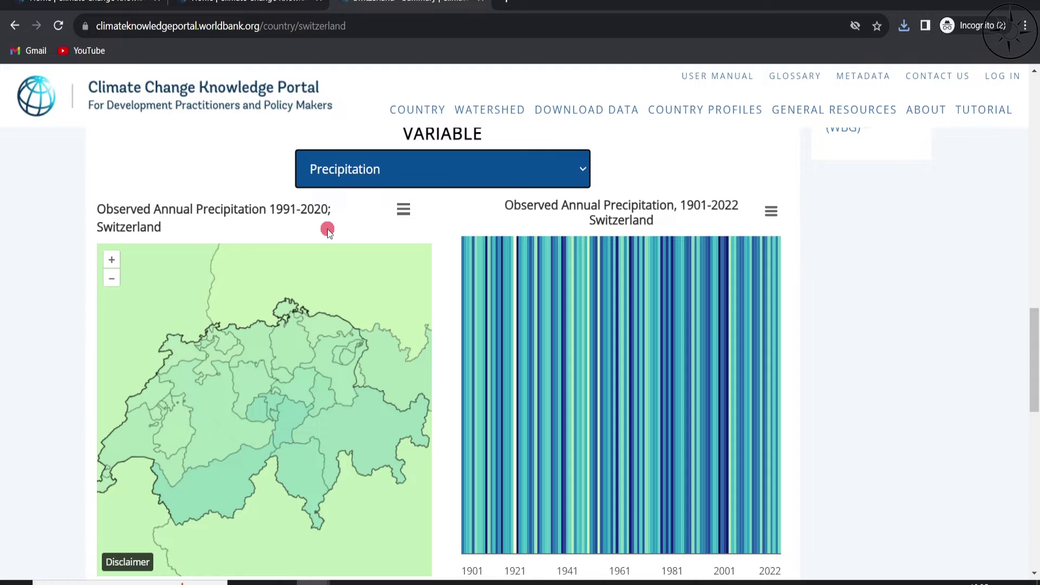
{"action": "left_click", "coordinate": [772, 212]}
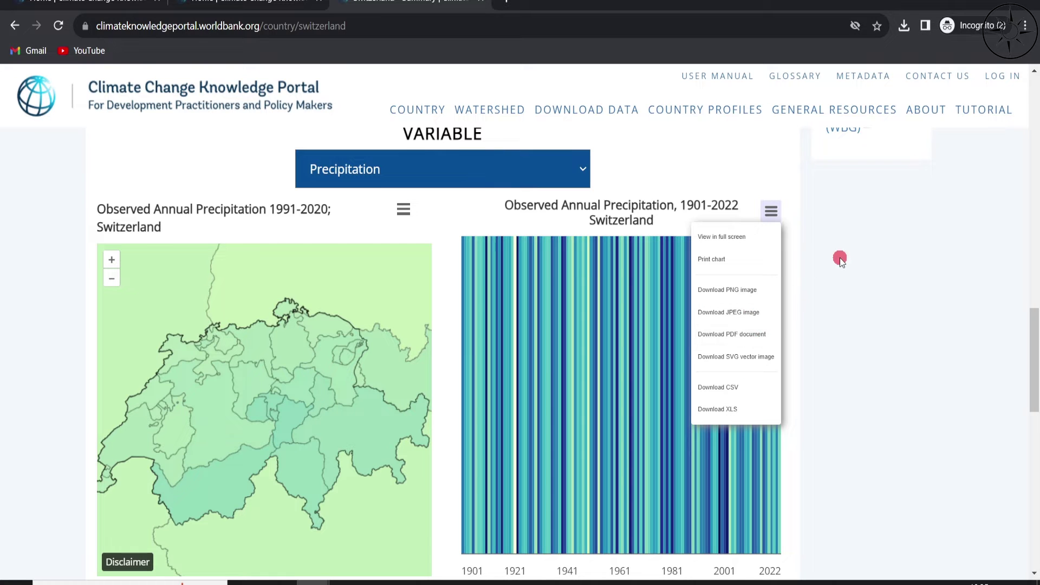
{"action": "scroll", "coordinate": [798, 287], "scroll_direction": "up", "scroll_amount": 15}
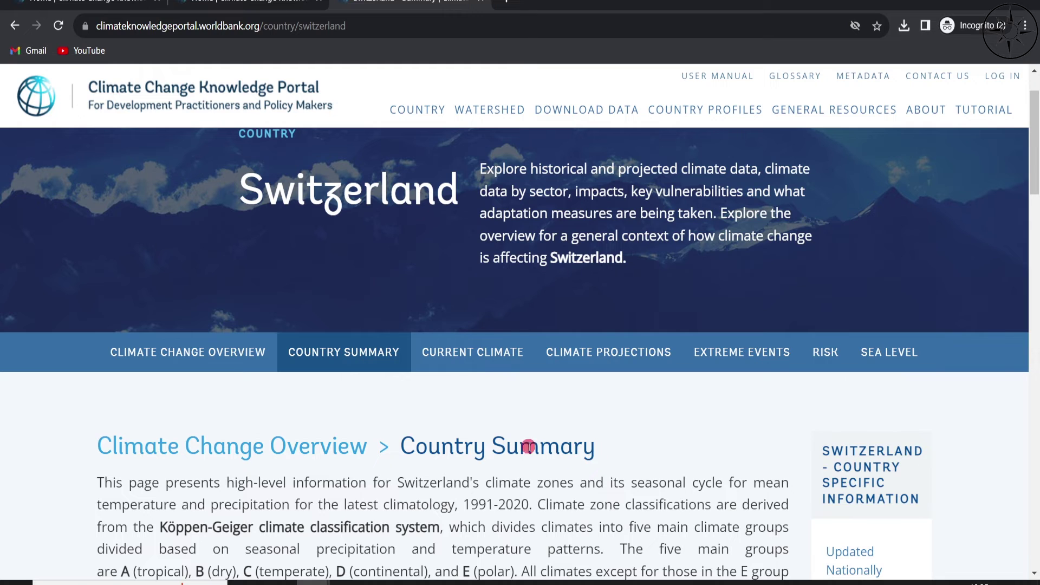
- Go to Switzerland's Current Climate climatology page
{"action": "mouse_move", "coordinate": [475, 363]}
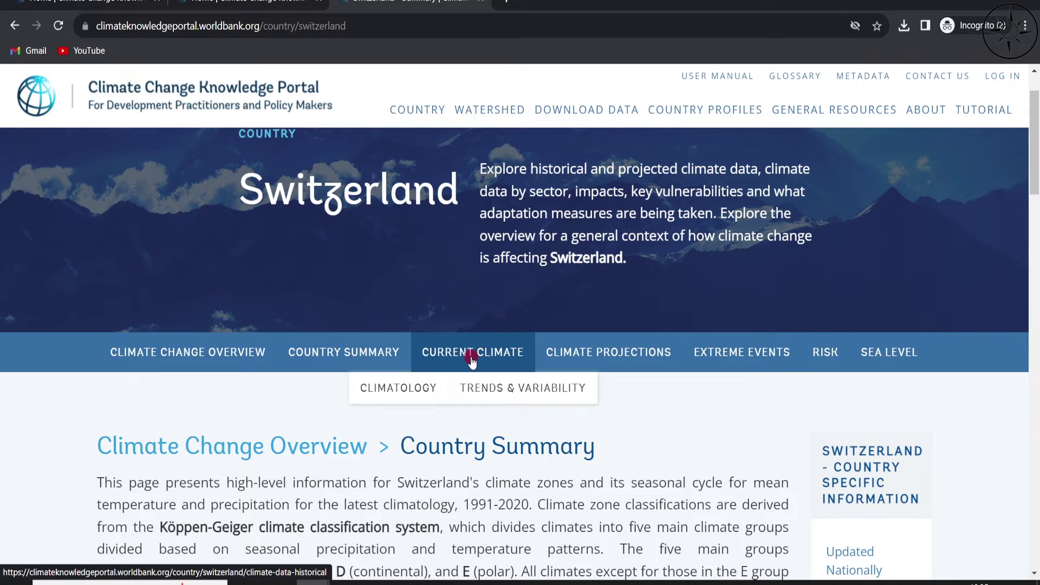
{"action": "left_click", "coordinate": [472, 361]}
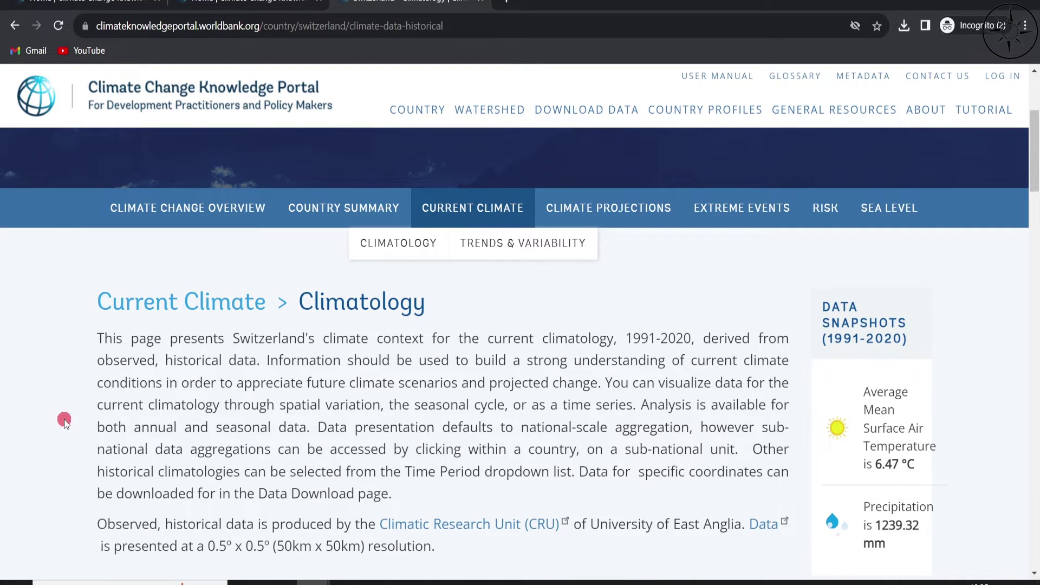
{"action": "scroll", "coordinate": [63, 420], "scroll_direction": "down", "scroll_amount": 4}
{"action": "scroll", "coordinate": [63, 420], "scroll_direction": "down", "scroll_amount": 1}
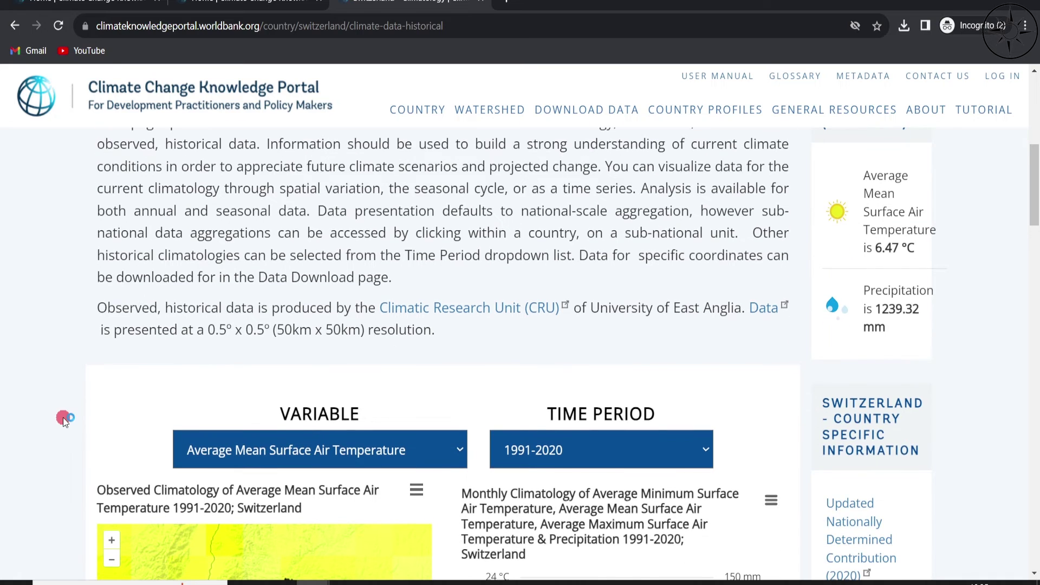
{"action": "scroll", "coordinate": [63, 419], "scroll_direction": "up", "scroll_amount": 2}
{"action": "scroll", "coordinate": [60, 400], "scroll_direction": "down", "scroll_amount": 3}
{"action": "scroll", "coordinate": [56, 381], "scroll_direction": "down", "scroll_amount": 2}
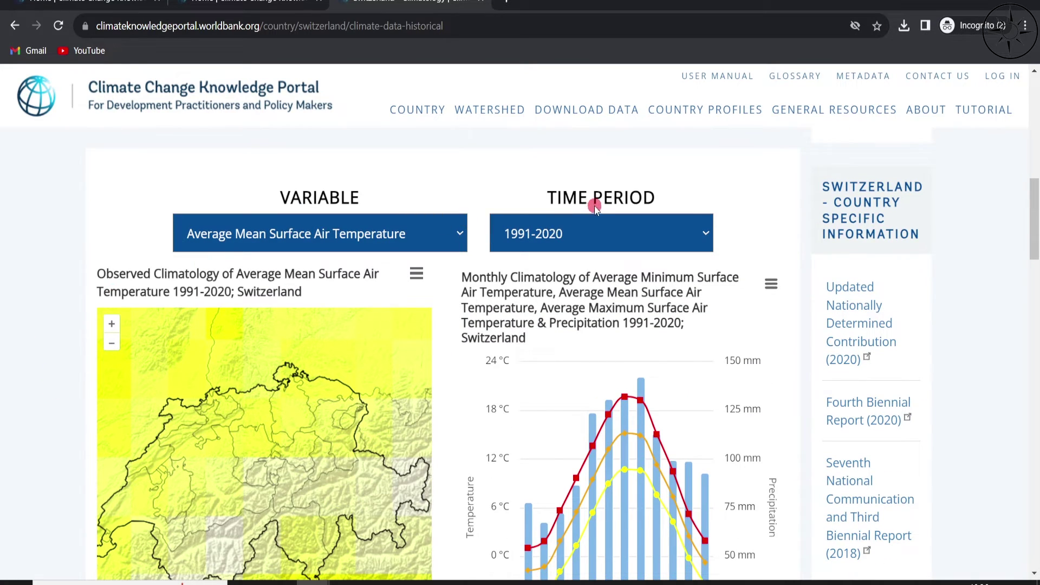
- Set the variable to Precipitation with time period 1991-2020 and scroll to the annual chart
{"action": "left_click", "coordinate": [400, 237]}
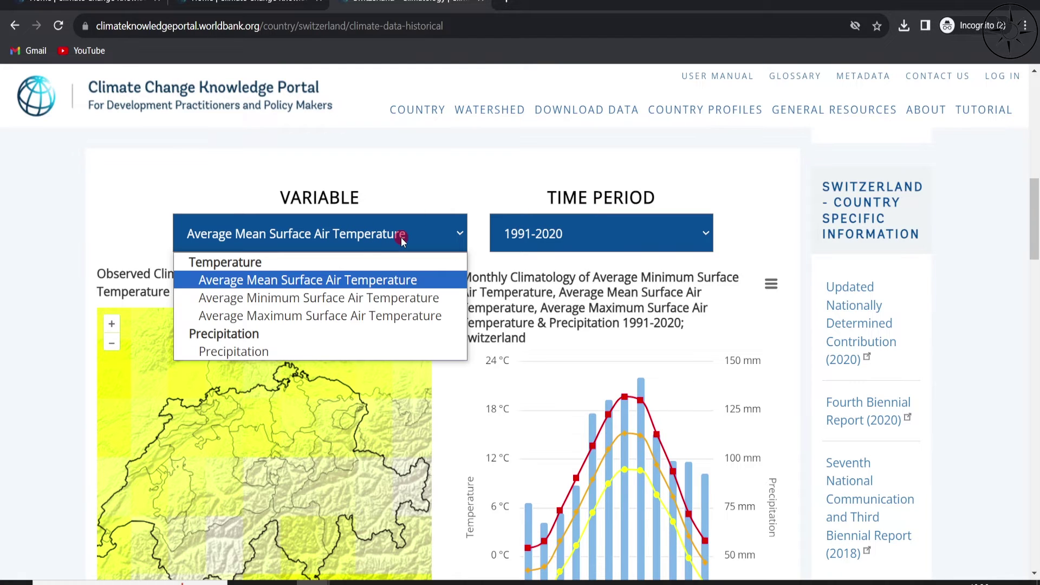
{"action": "left_click", "coordinate": [265, 353]}
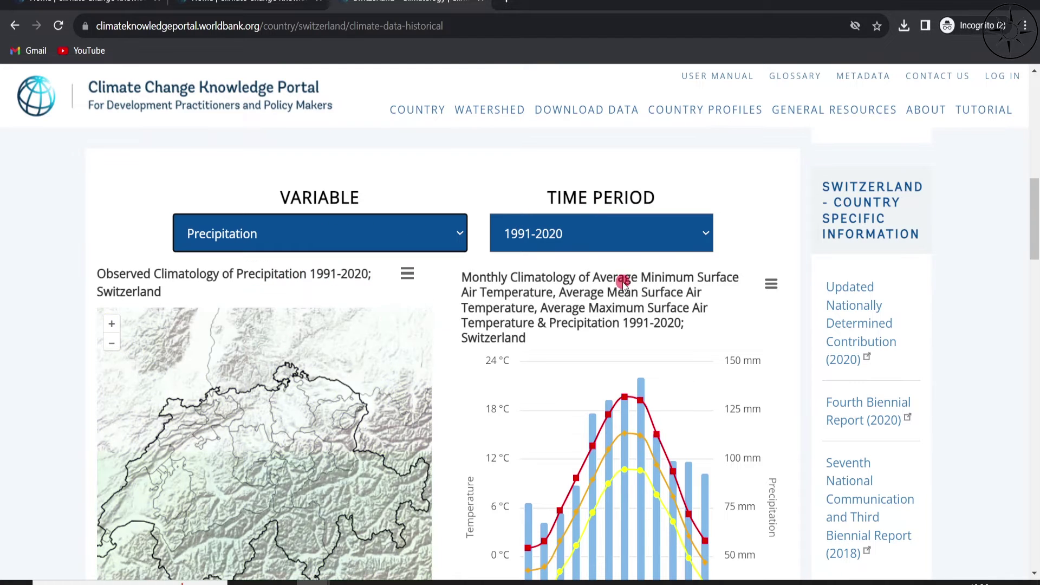
{"action": "left_click", "coordinate": [691, 237]}
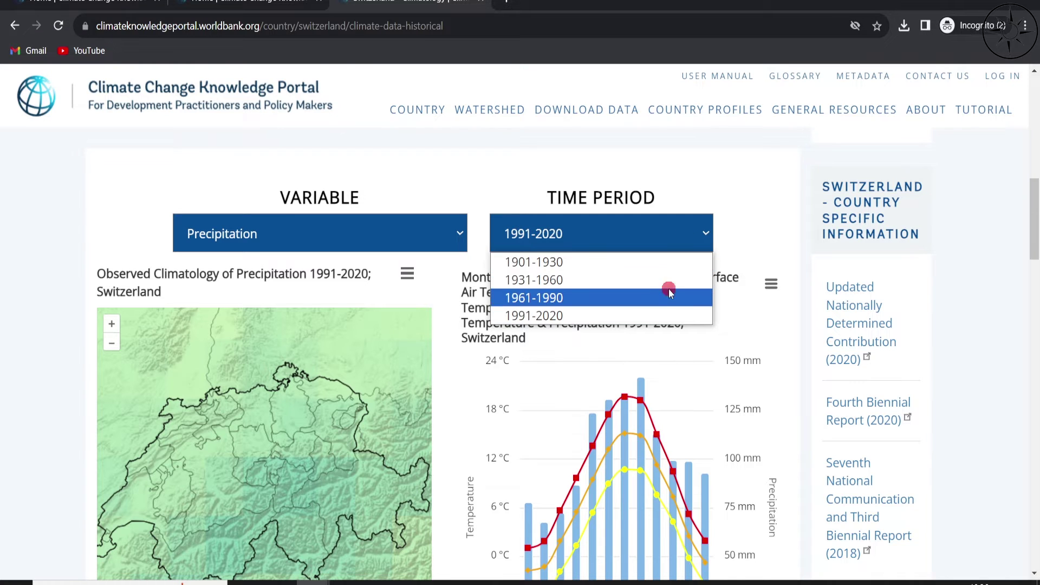
{"action": "left_click", "coordinate": [657, 317]}
{"action": "scroll", "coordinate": [46, 406], "scroll_direction": "down", "scroll_amount": 5}
{"action": "scroll", "coordinate": [63, 389], "scroll_direction": "down", "scroll_amount": 2}
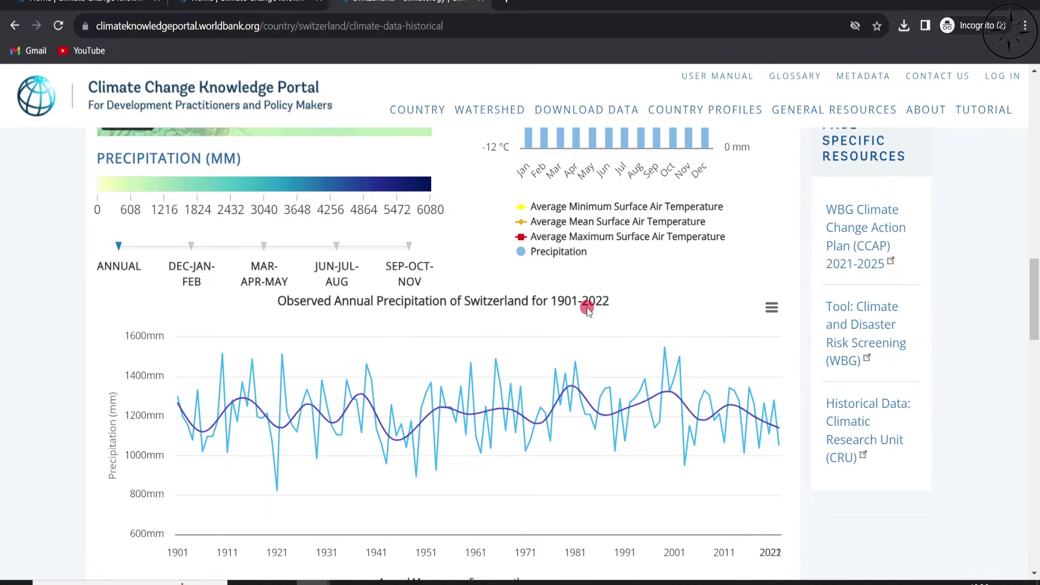
- Save the 1901–2022 annual precipitation data as CSV in the climate folder and refresh Explorer
{"action": "scroll", "coordinate": [611, 344], "scroll_direction": "down", "scroll_amount": 1}
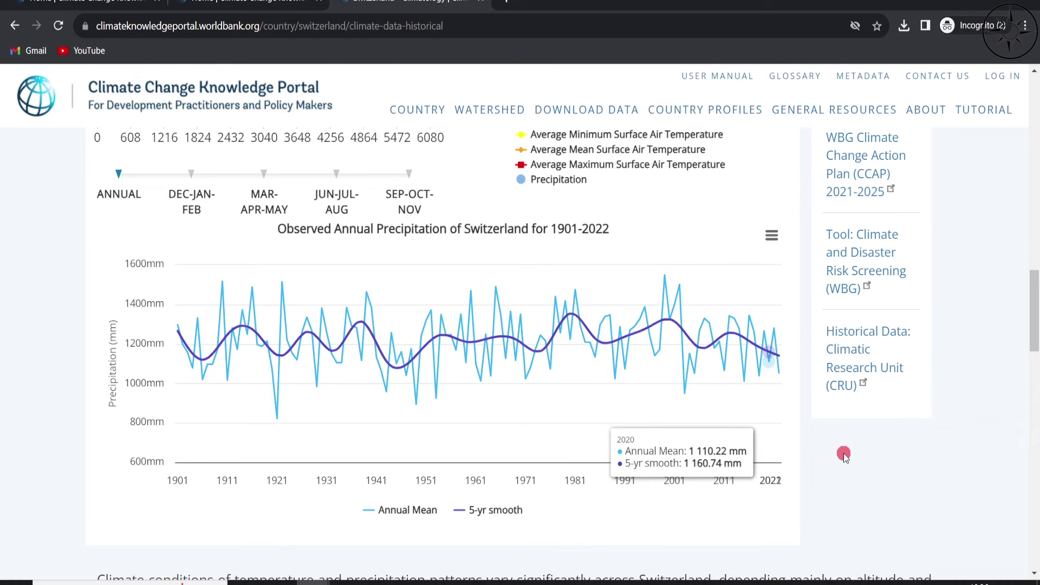
{"action": "left_click", "coordinate": [772, 236]}
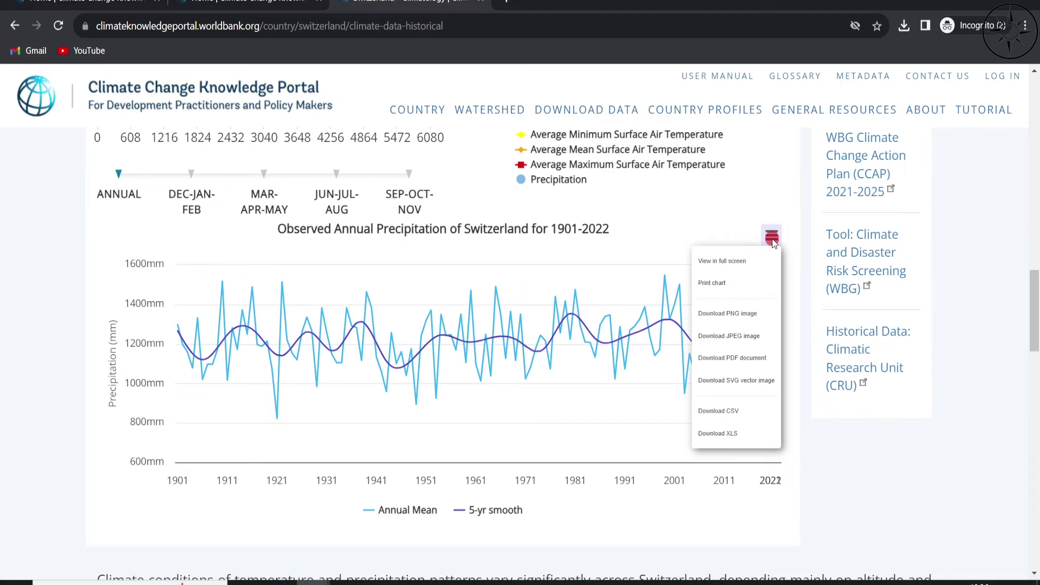
{"action": "left_click", "coordinate": [747, 413]}
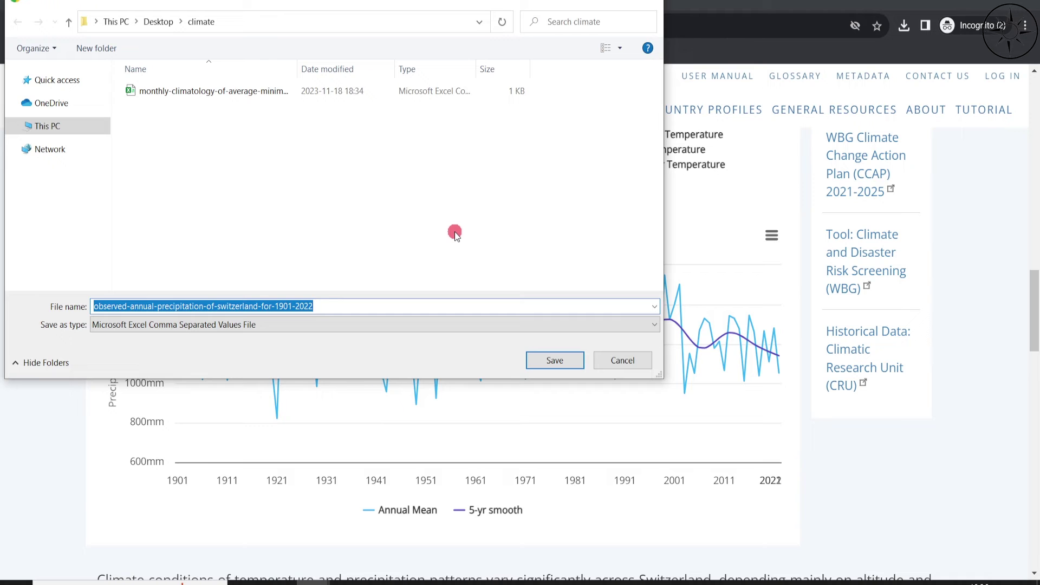
{"action": "left_click", "coordinate": [549, 361]}
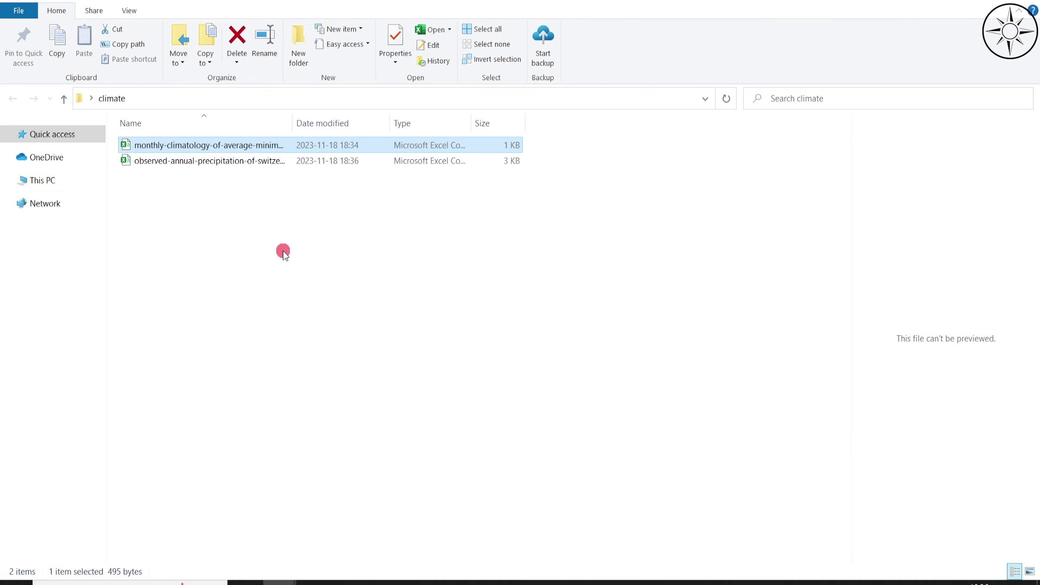
{"action": "right_click", "coordinate": [283, 251]}
{"action": "left_click", "coordinate": [333, 313]}
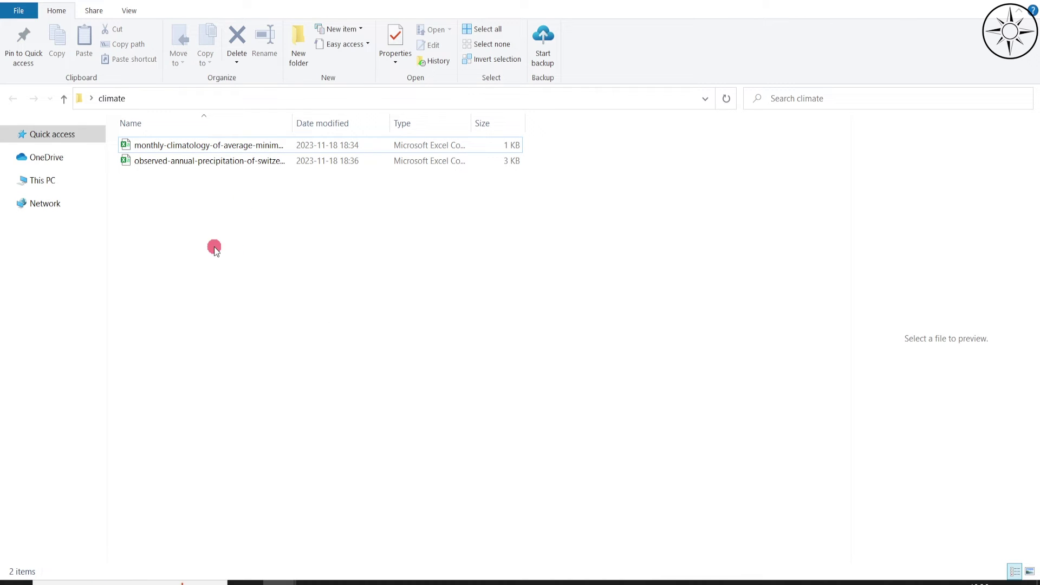
- Open the annual precipitation CSV in Excel and scroll through its yearly Annual Mean rows
{"action": "left_click", "coordinate": [193, 163]}
{"action": "double_click", "coordinate": [193, 165]}
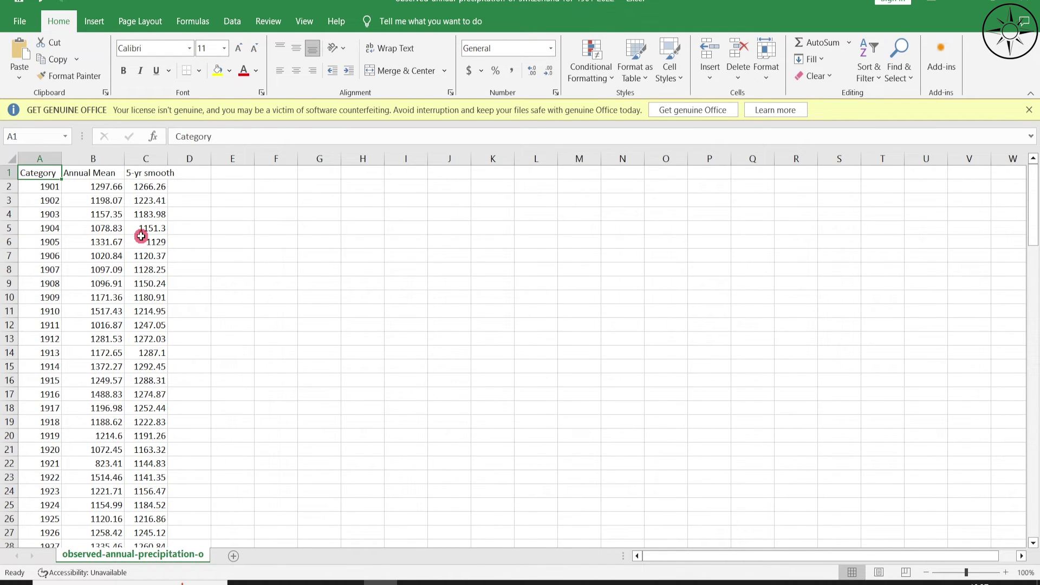
{"action": "scroll", "coordinate": [135, 311], "scroll_direction": "down", "scroll_amount": 14}
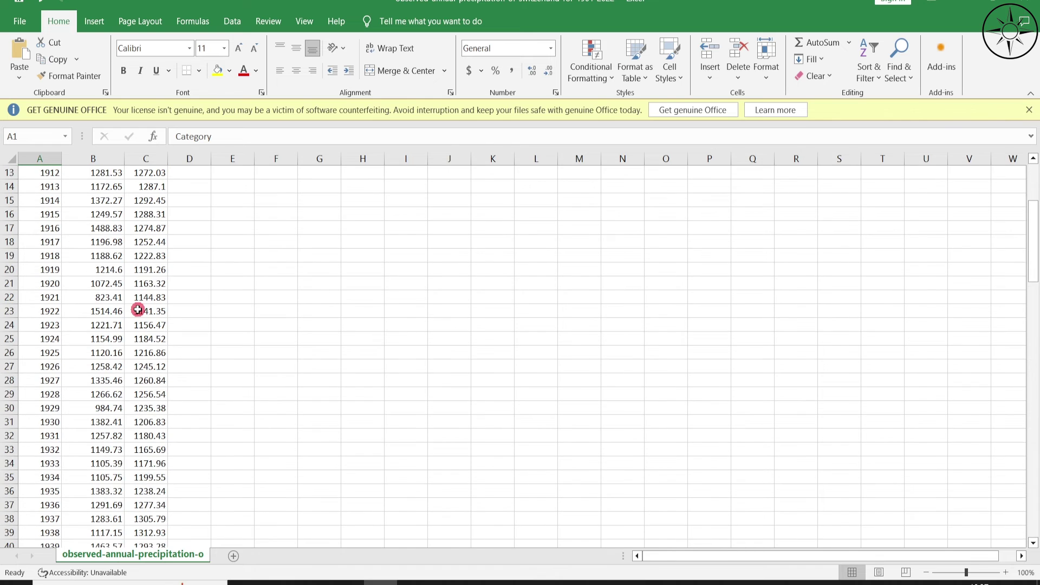
{"action": "scroll", "coordinate": [135, 311], "scroll_direction": "down", "scroll_amount": 5}
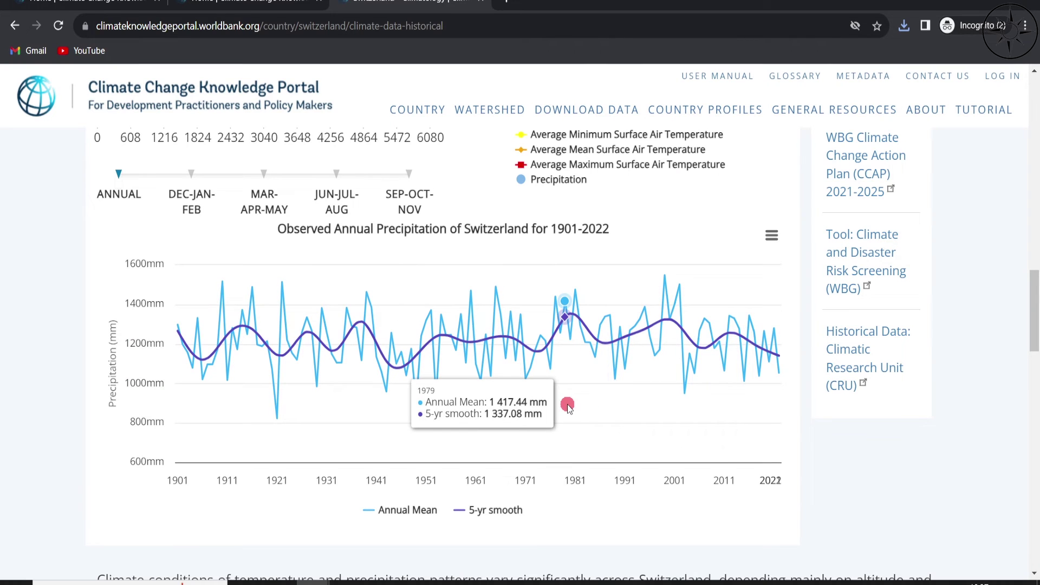
{"action": "left_click", "coordinate": [770, 235]}
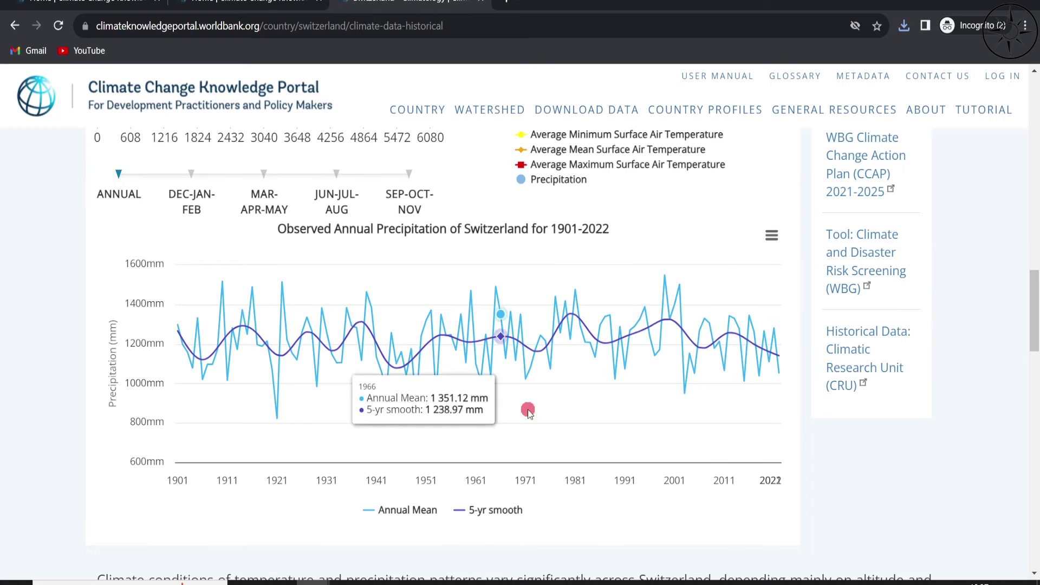
- Save the precipitation chart as a PNG image in the climate folder
{"action": "left_click", "coordinate": [777, 236]}
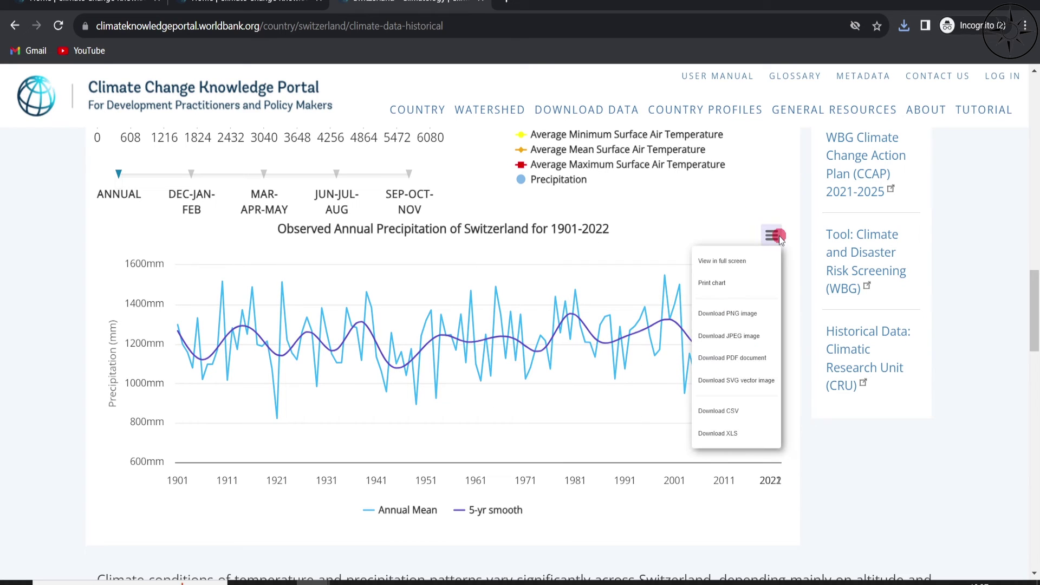
{"action": "left_click", "coordinate": [764, 314]}
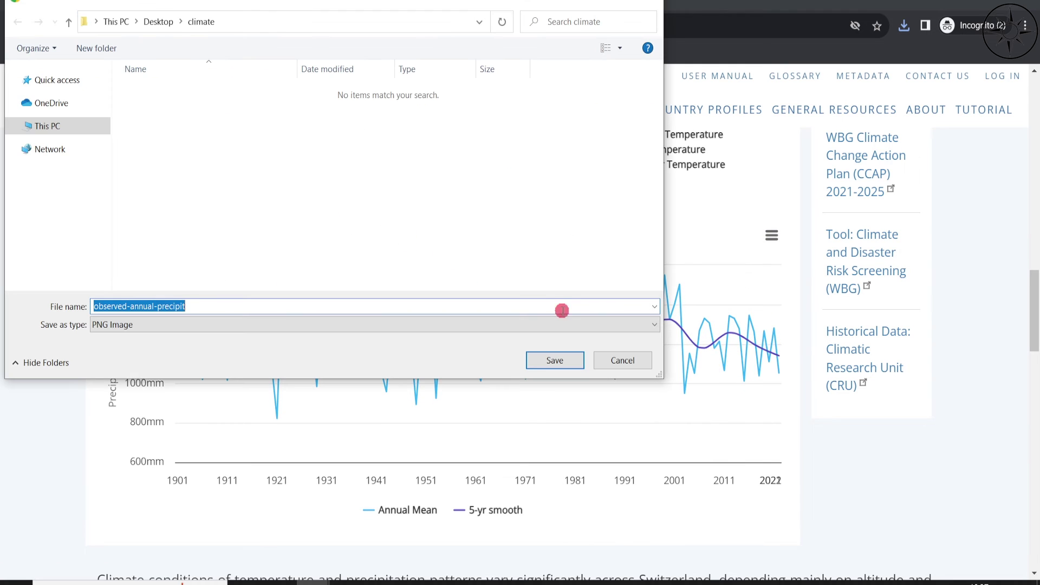
{"action": "left_click", "coordinate": [555, 360]}
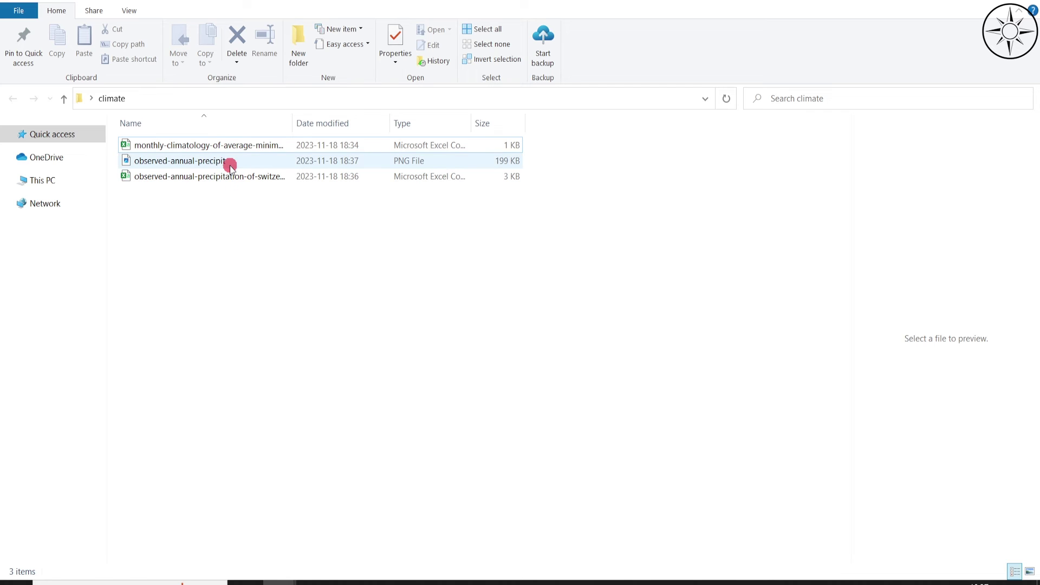
- Open observed-annual-precipit.png in Photos to view the saved chart
{"action": "double_click", "coordinate": [230, 165]}
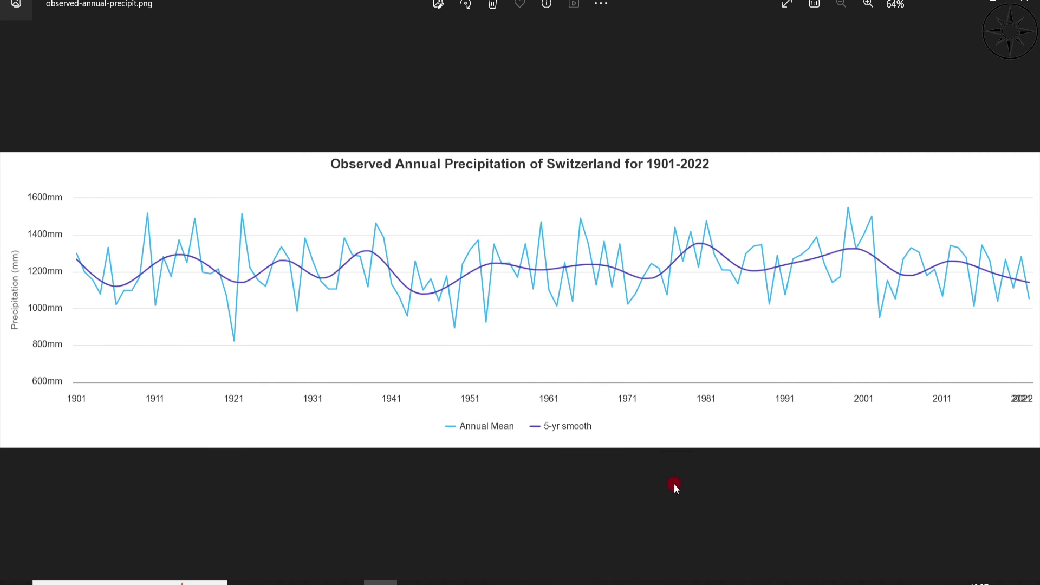